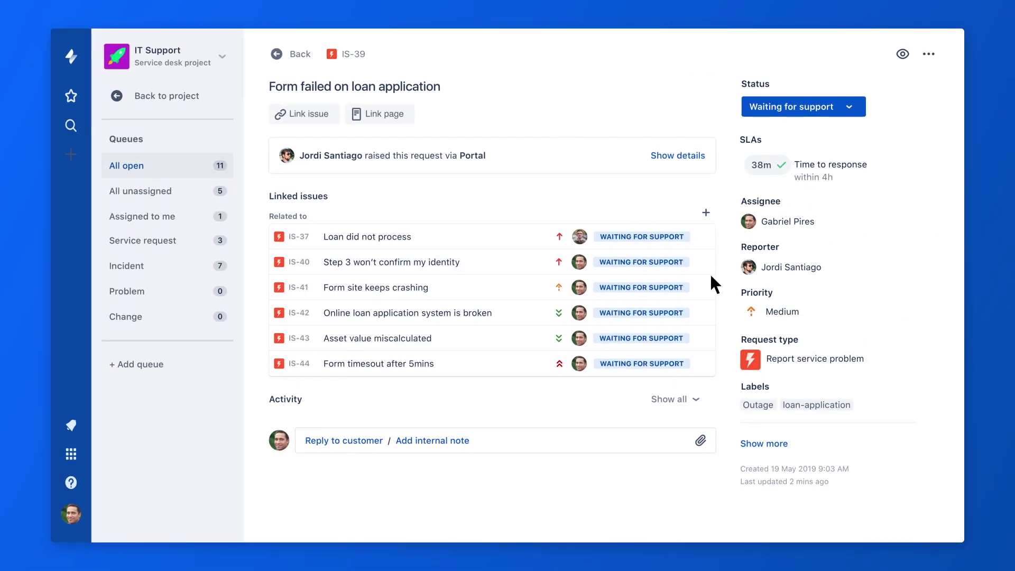
# Change IS-39's priority from Medium to Highest and set its status to Escalate
pyautogui.click(770, 308)
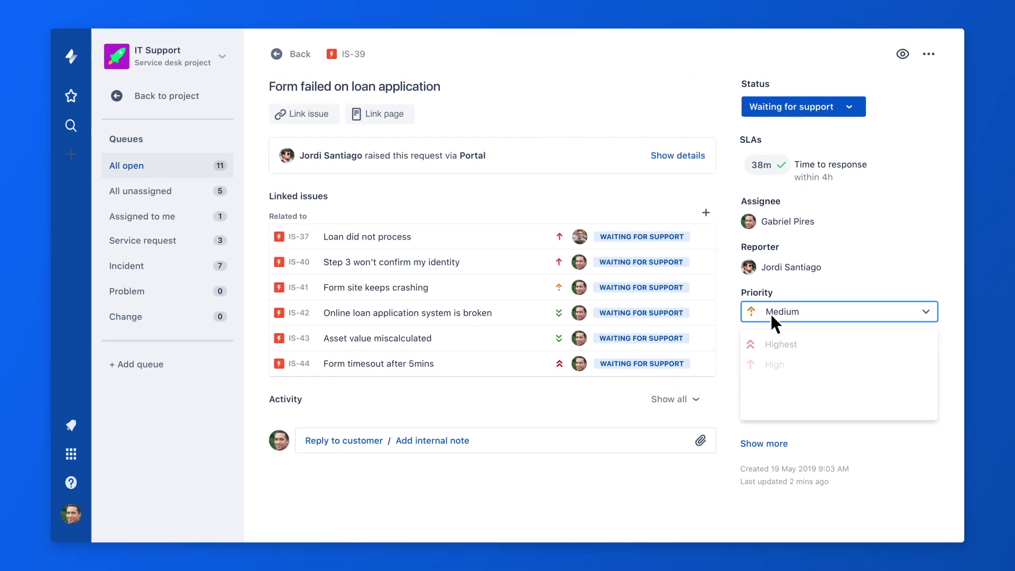
pyautogui.click(771, 344)
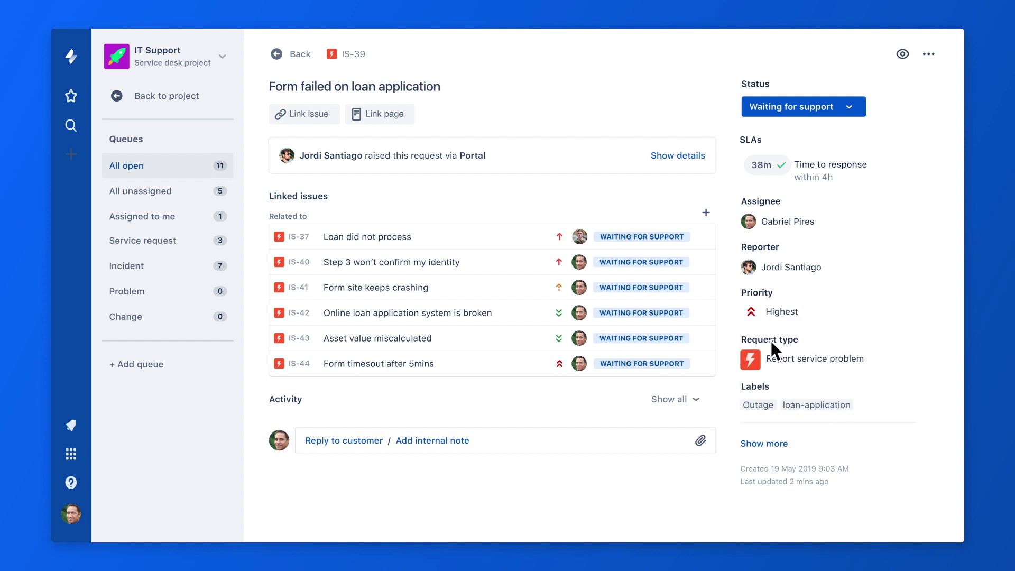
pyautogui.click(771, 109)
pyautogui.click(771, 138)
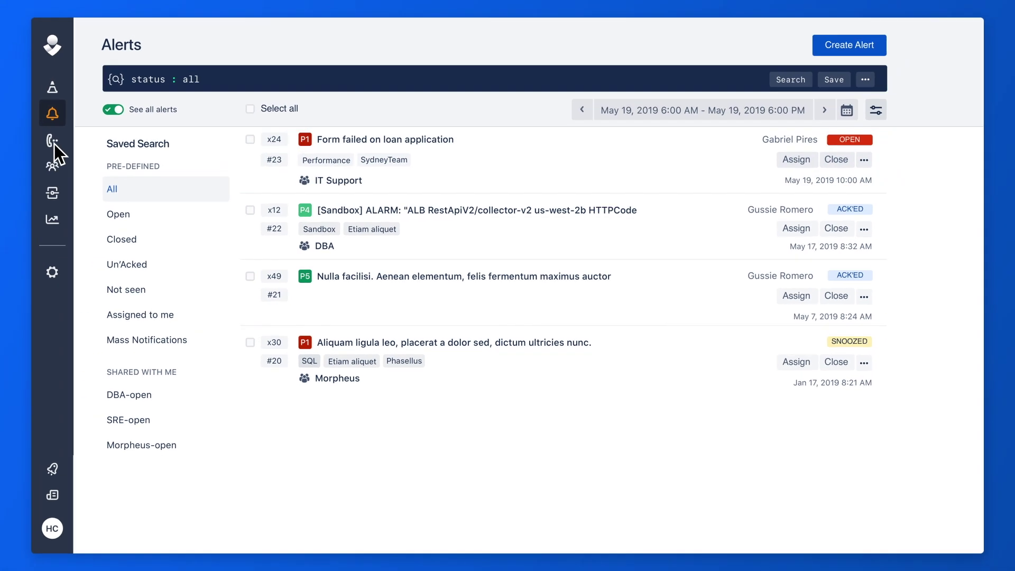
# Check the Opsgenie on-call schedules, then view the incident's details
pyautogui.click(72, 149)
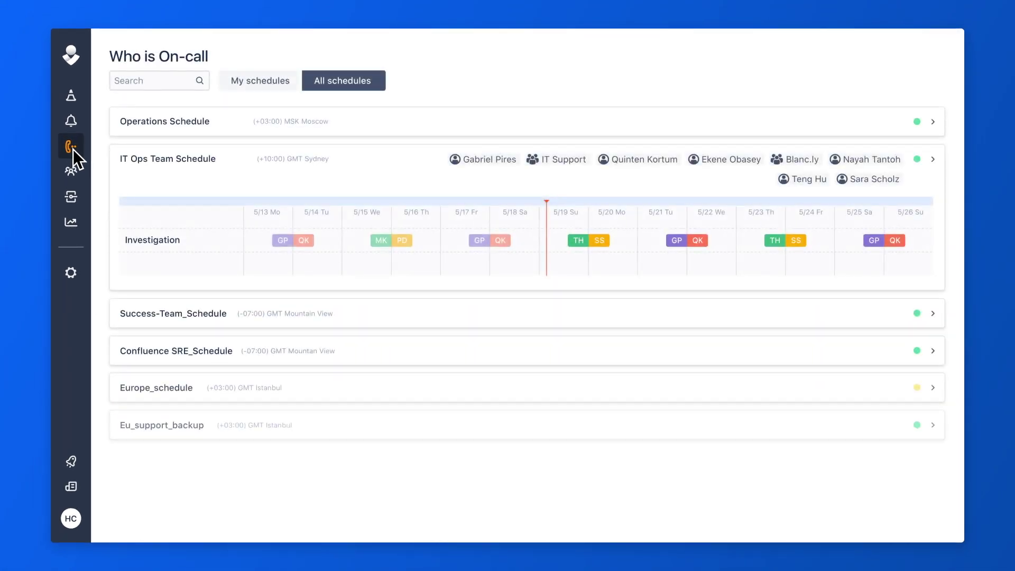
pyautogui.click(72, 101)
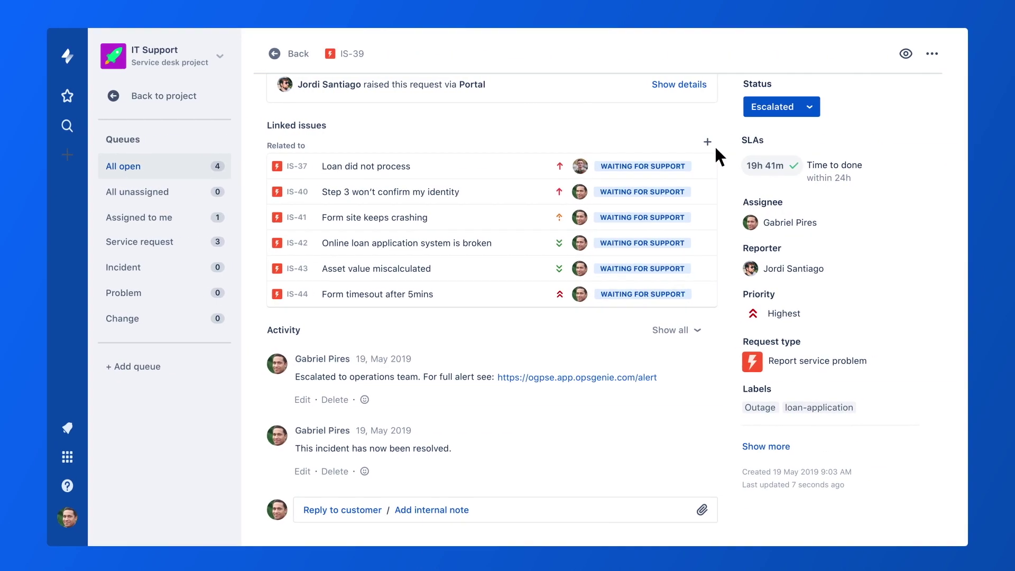
# Change IS-39's status from Escalated to Done
pyautogui.click(779, 107)
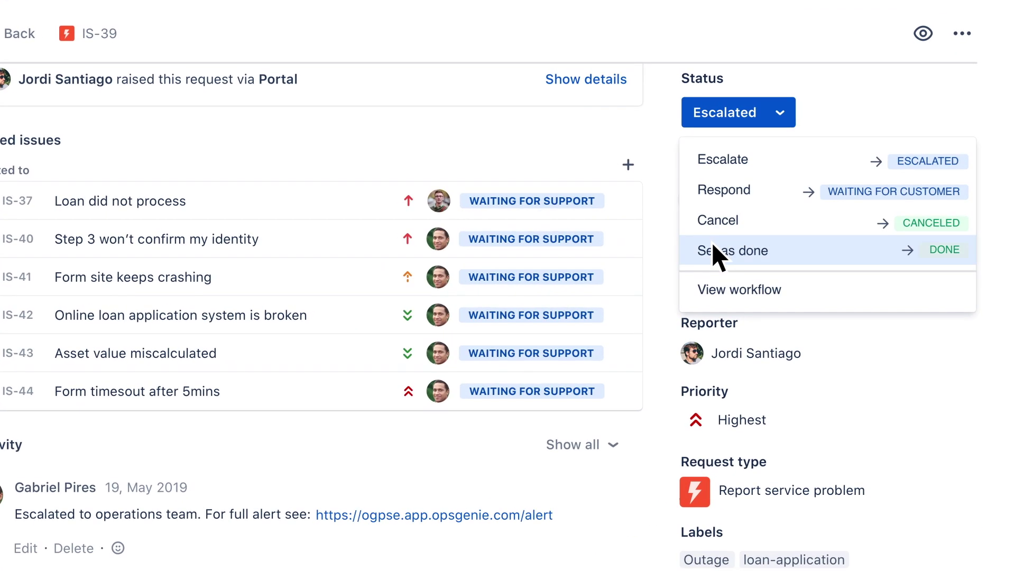
pyautogui.click(711, 250)
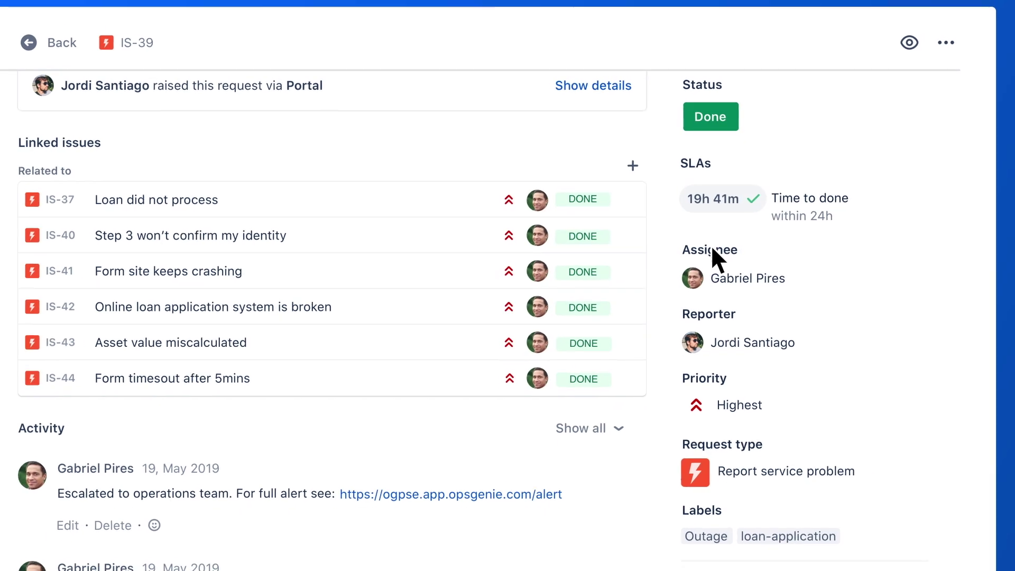